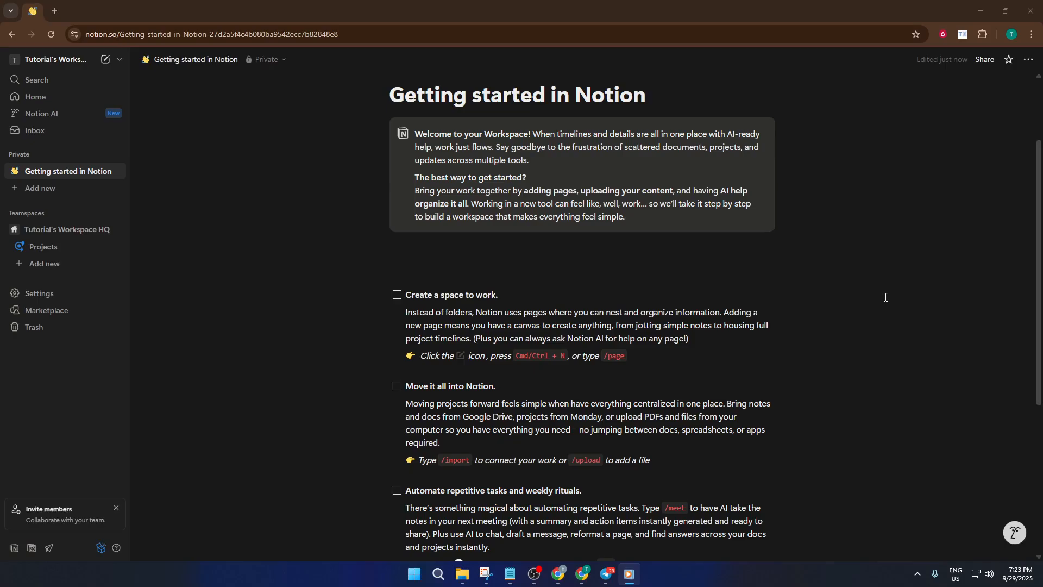
Step: Rename the "Getting started in Notion" page to "Home"
scroll(885, 297, "up", 2)
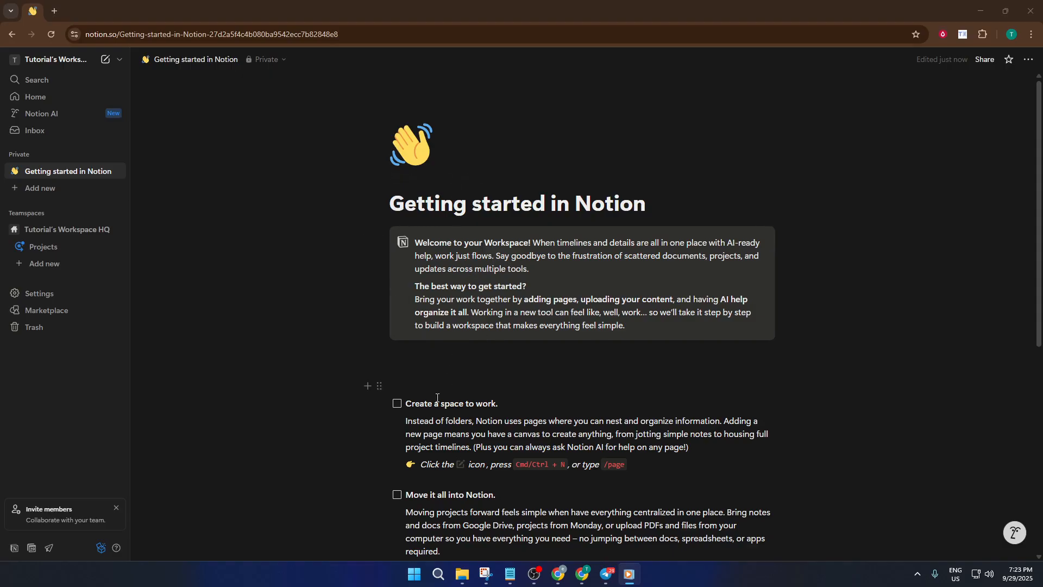
scroll(460, 412, "down", 6)
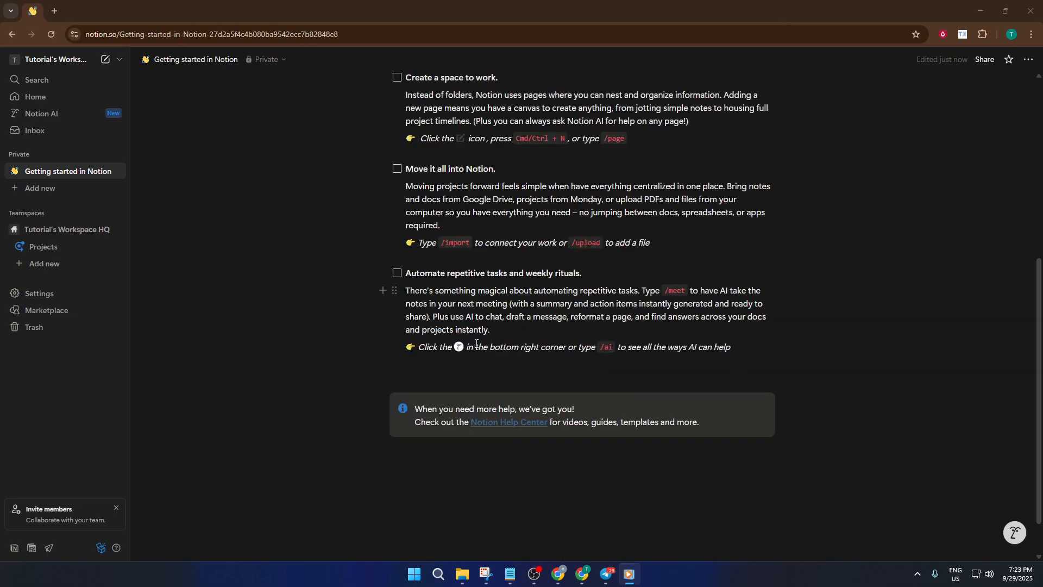
scroll(487, 346, "up", 6)
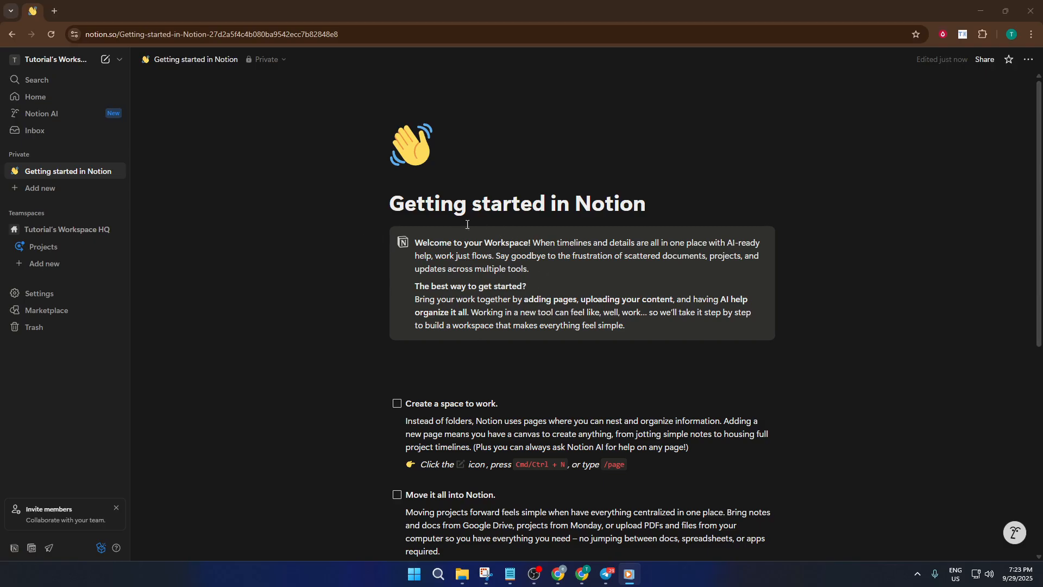
triple_click(522, 211)
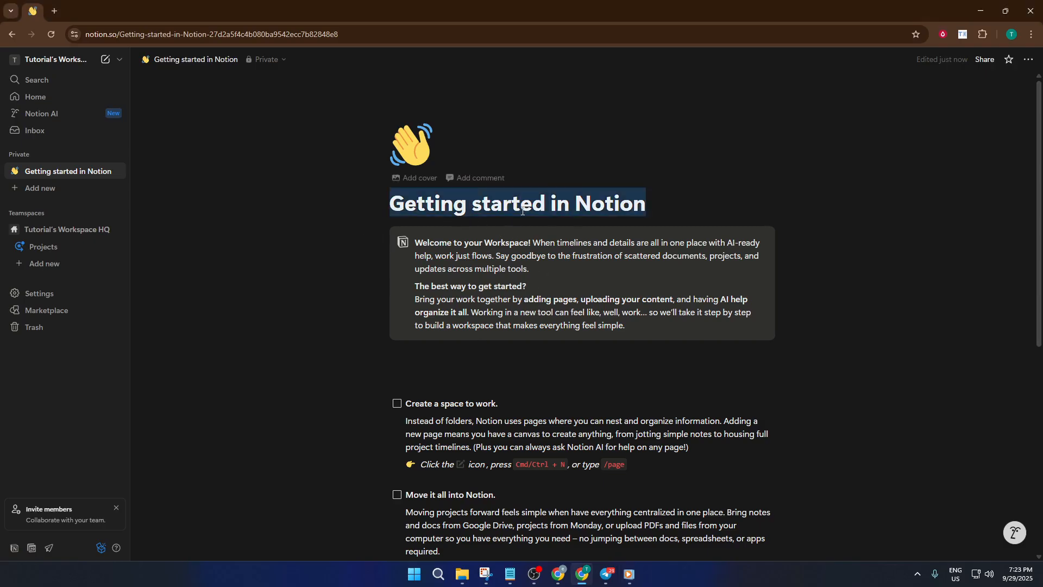
type("H")
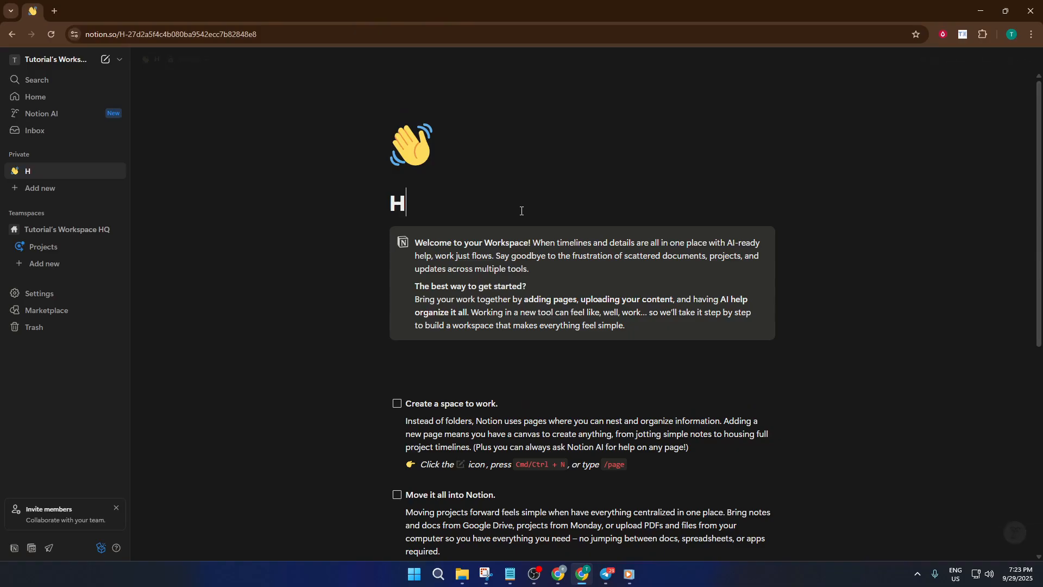
type("ome")
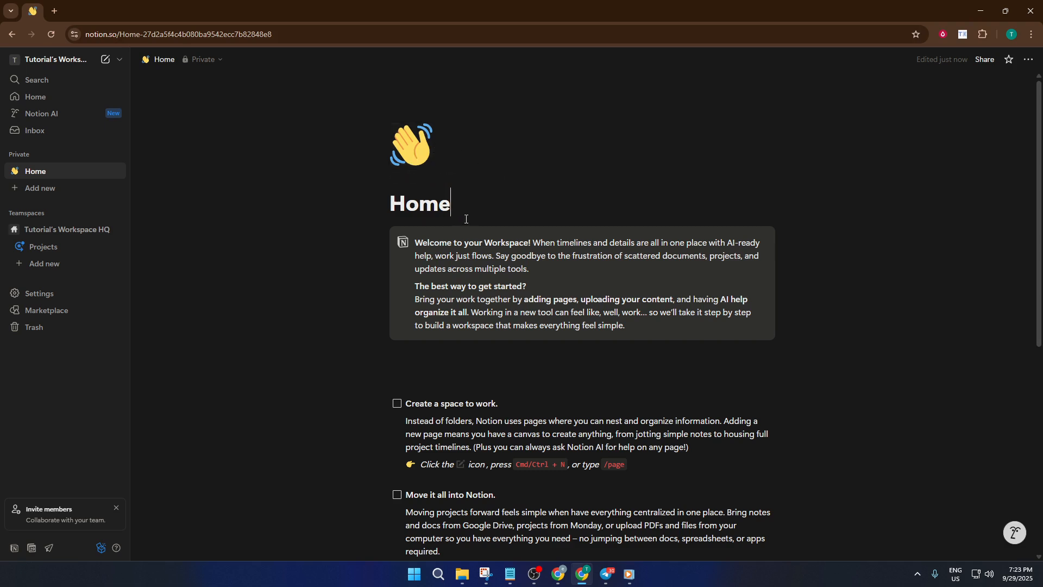
Step: Replace the Home page's waving-hand icon with the house emoji that has a green lawn, filtering the emojis by "house"
left_click(418, 157)
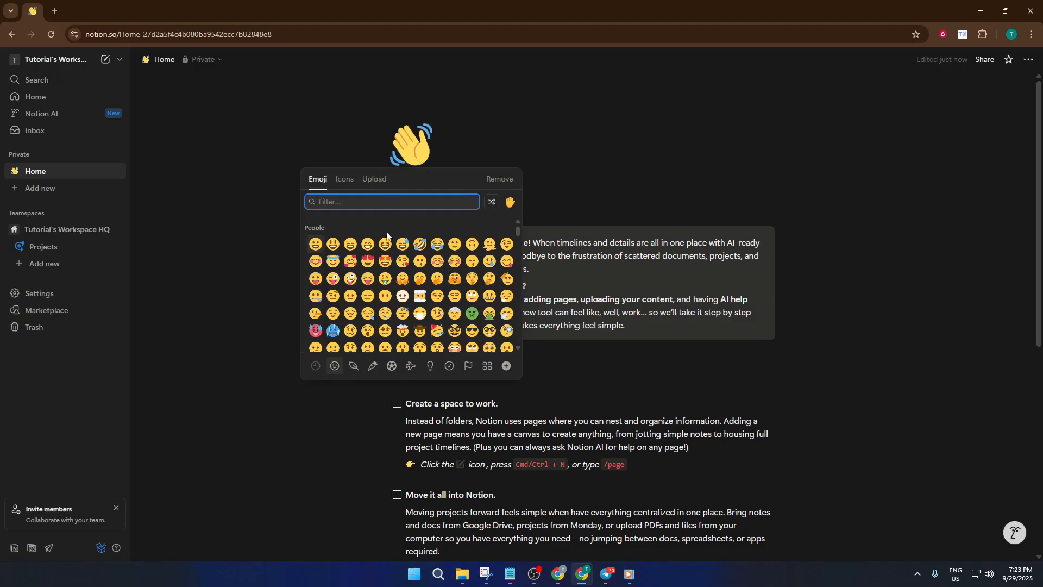
type("house")
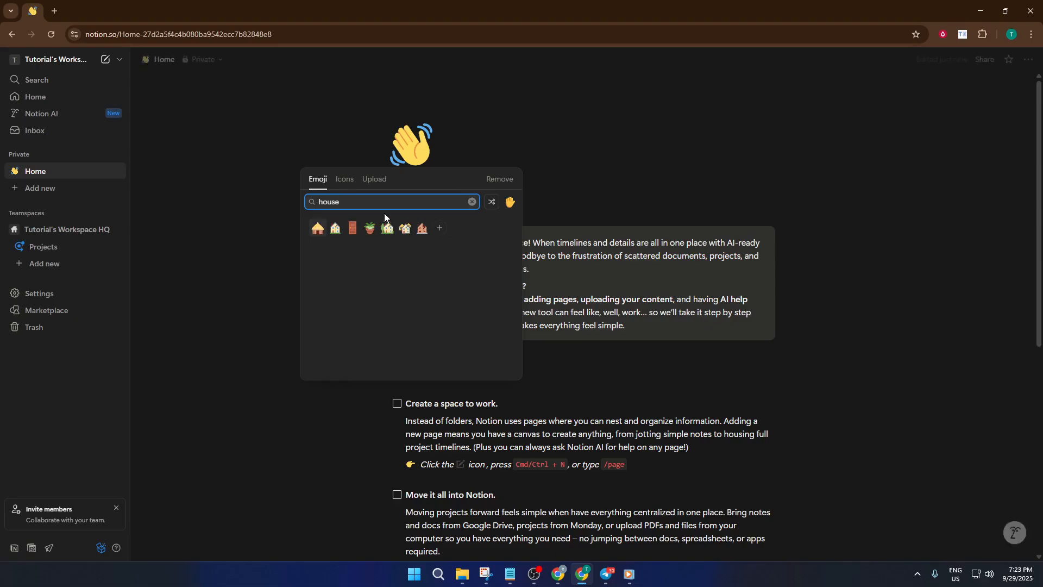
left_click(338, 226)
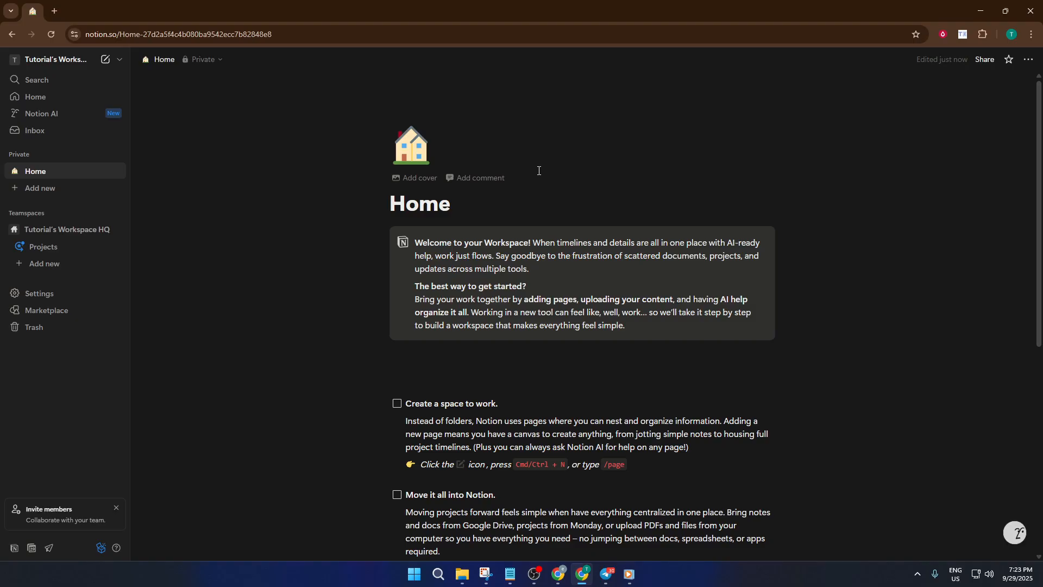
Step: Add a cover to the Home page and set it to the orange-and-blue nebula image from the James Webb Telescope gallery
left_click(407, 182)
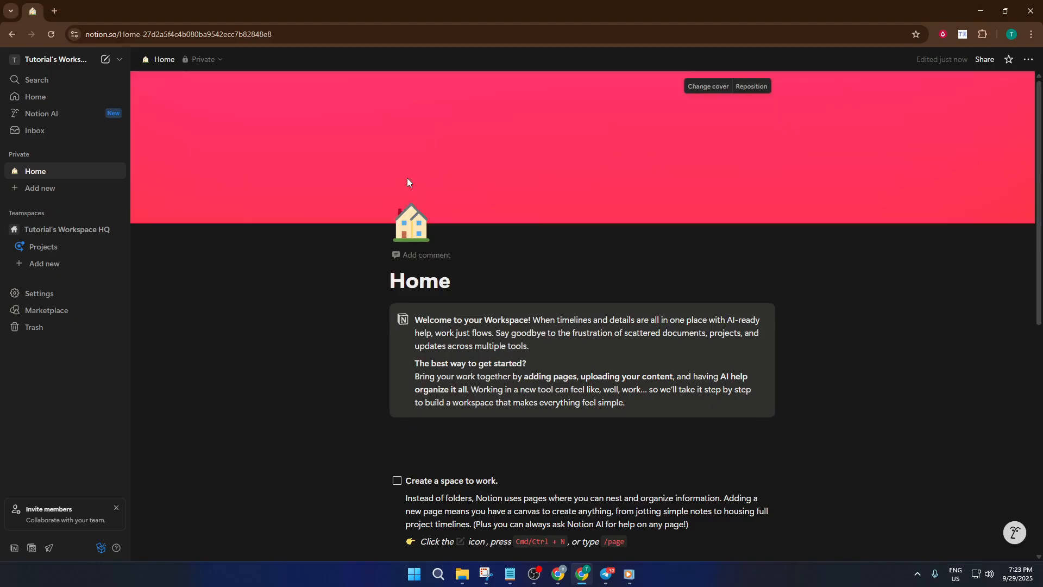
left_click(702, 86)
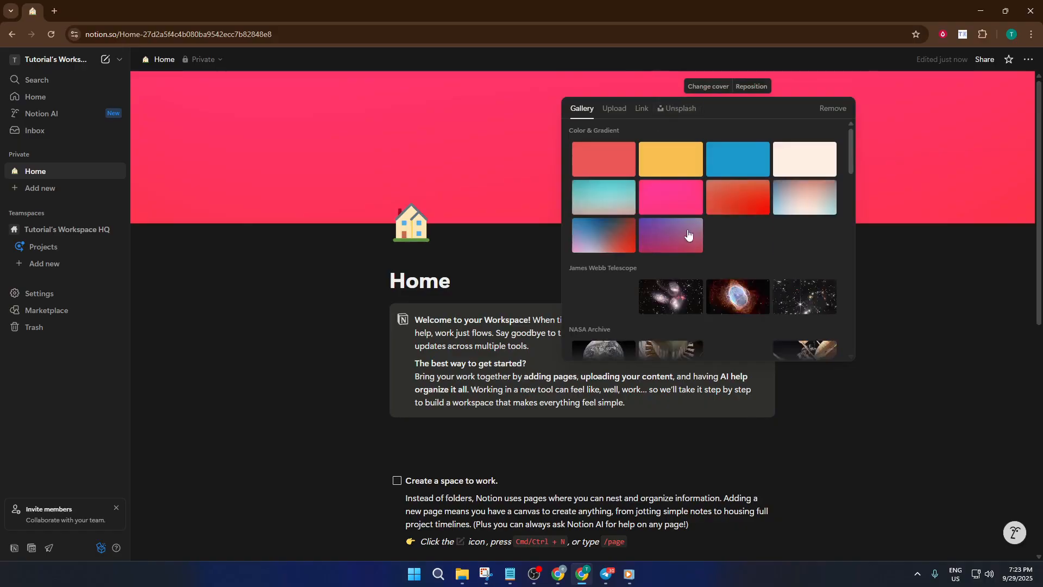
scroll(750, 235, "down", 2)
scroll(757, 233, "up", 1)
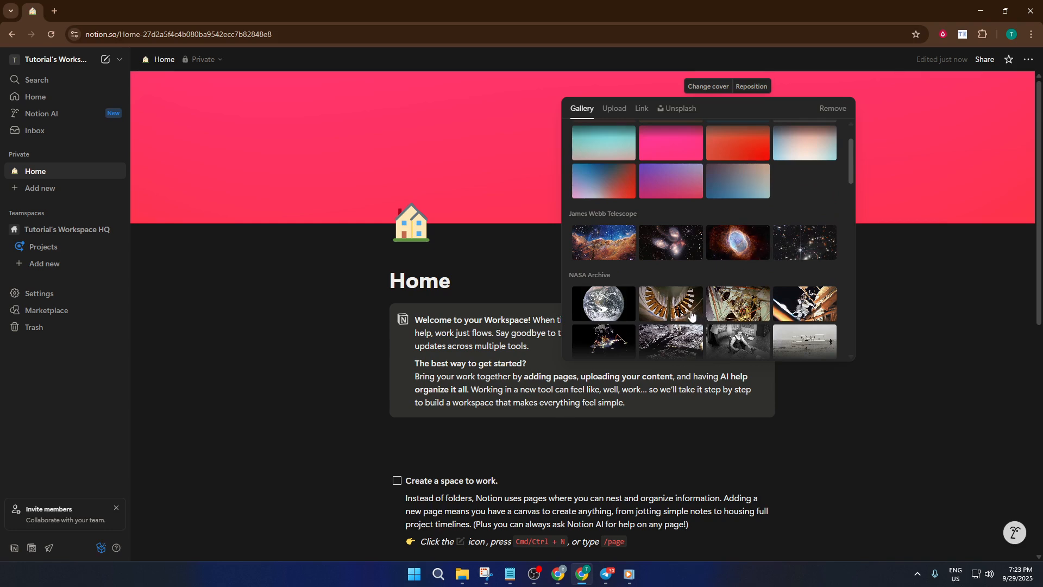
left_click(603, 242)
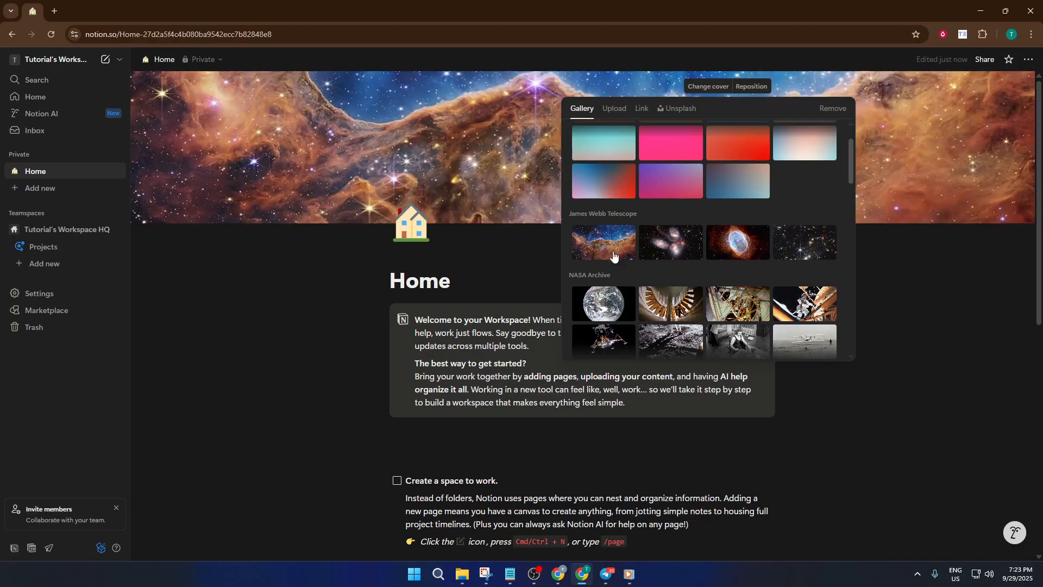
left_click(487, 167)
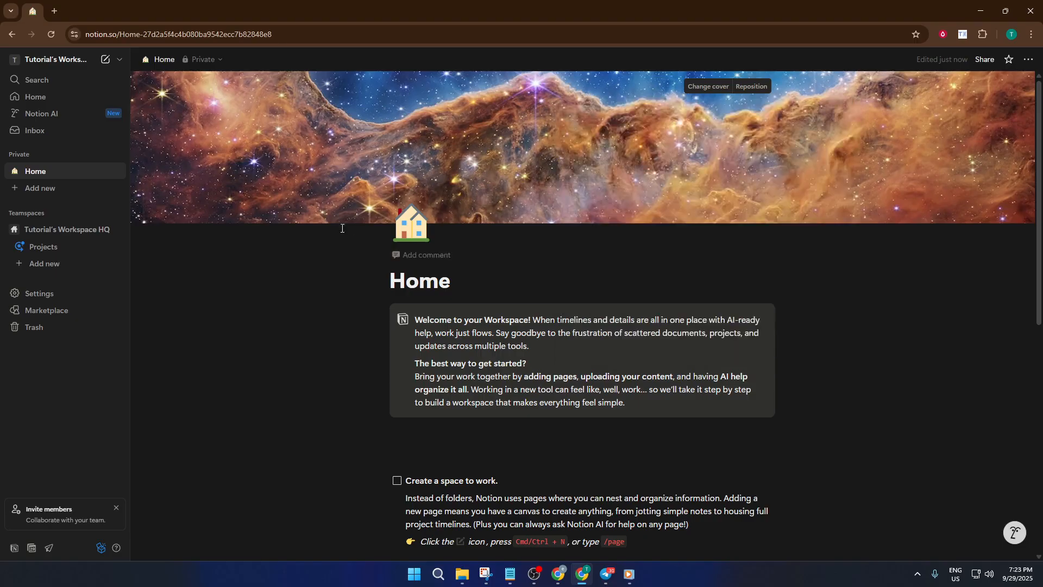
Step: Replace the callout text under the Home title so that it reads "Welcome to my homepage!"
scroll(426, 303, "down", 1)
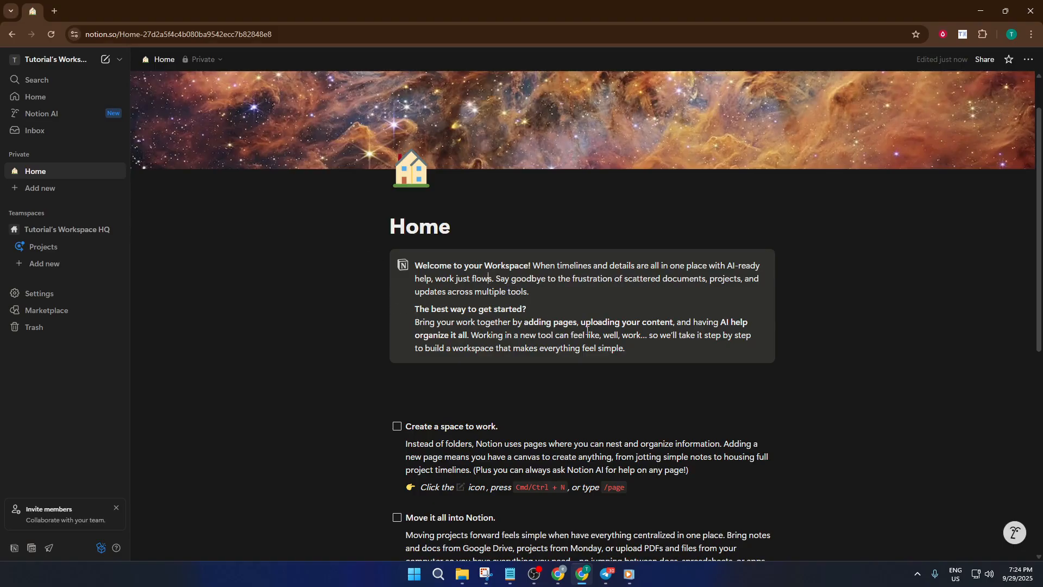
left_click_drag(624, 348, 465, 264)
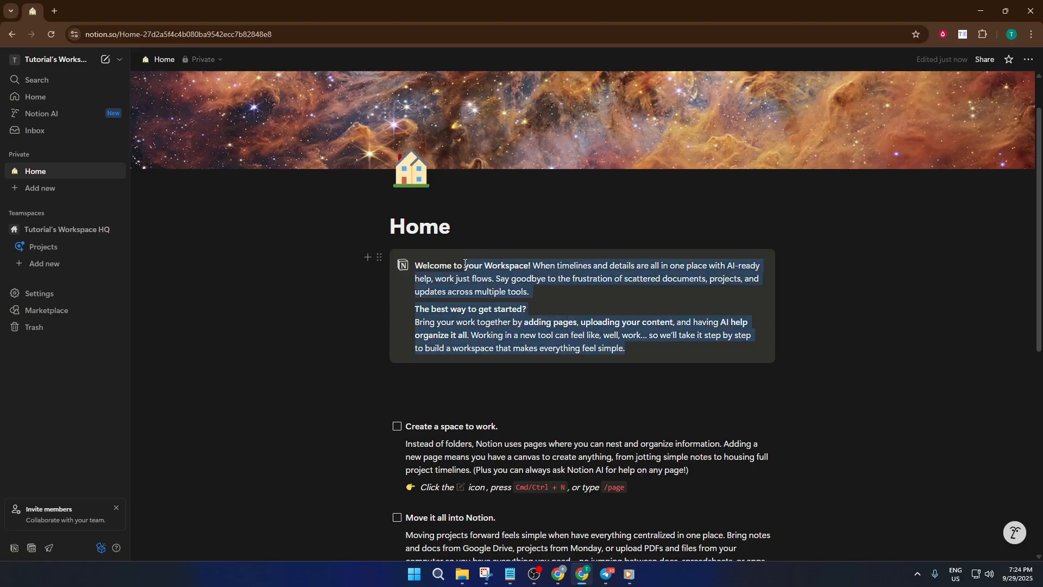
type("m")
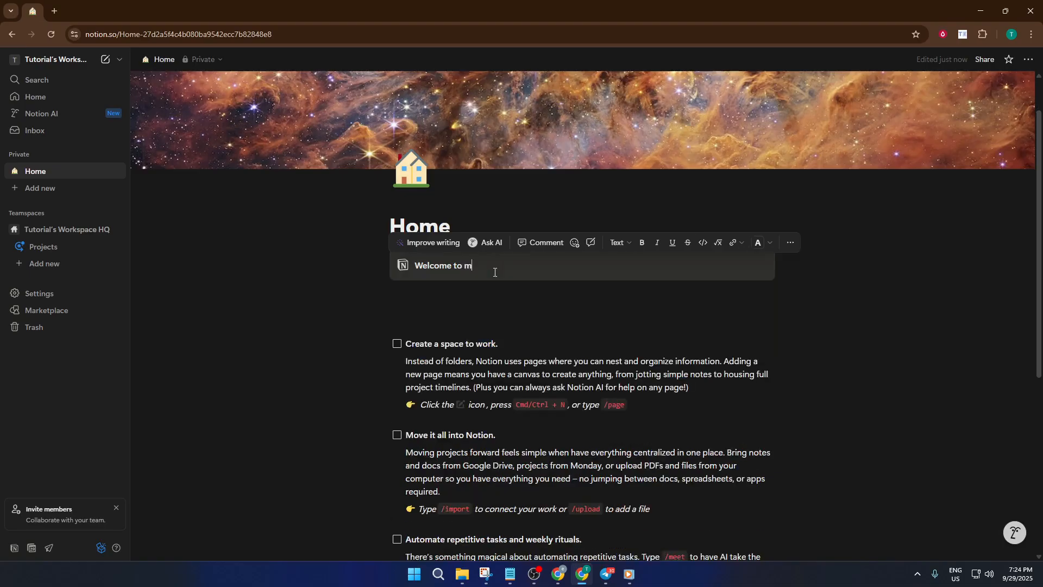
type("y hope")
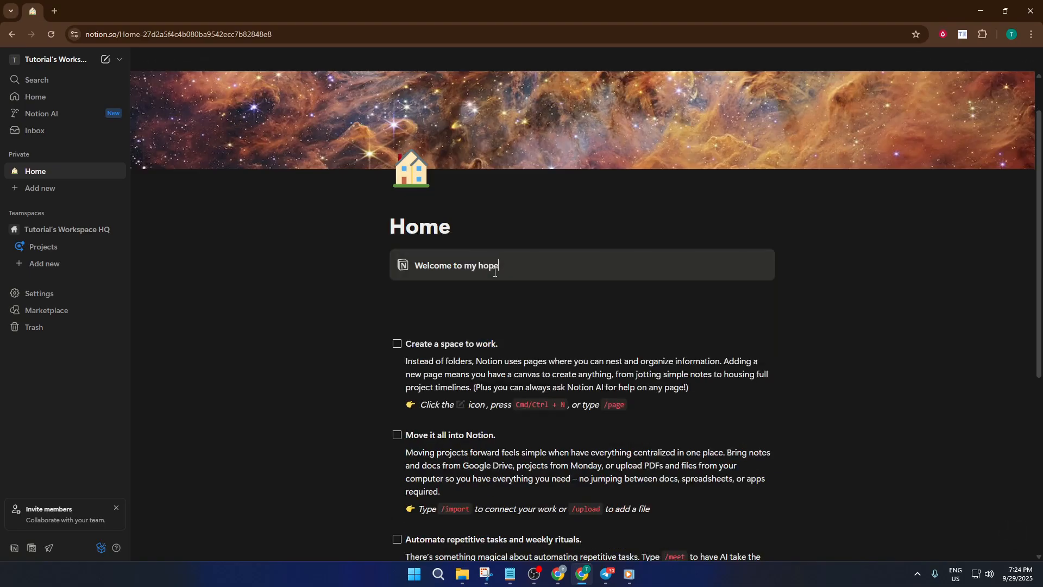
key("BackSpace")
key("BackSpace")
type("mepage!")
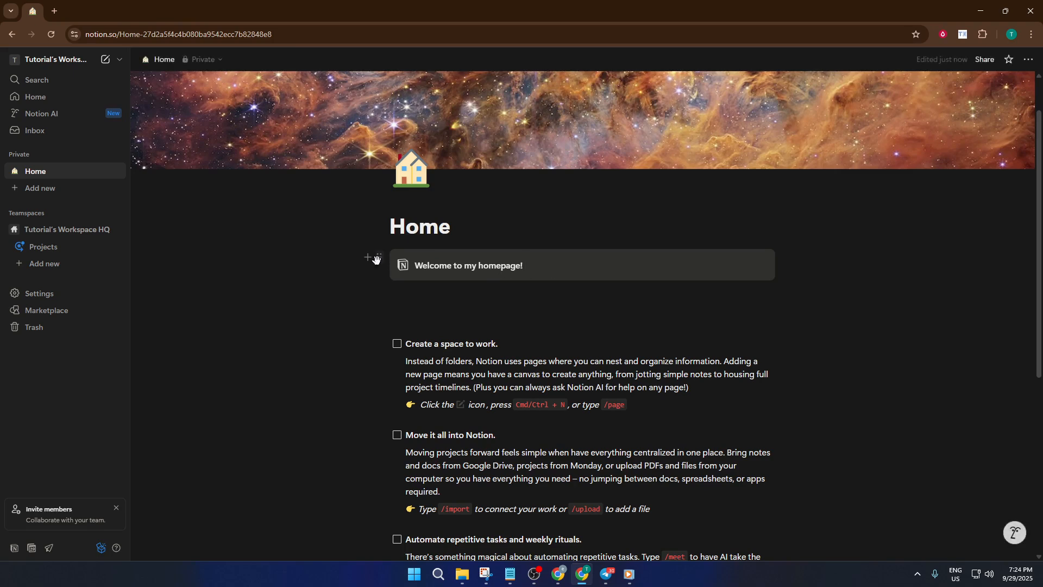
Step: Insert a Page block on the empty line directly below the welcome callout
left_click(489, 297)
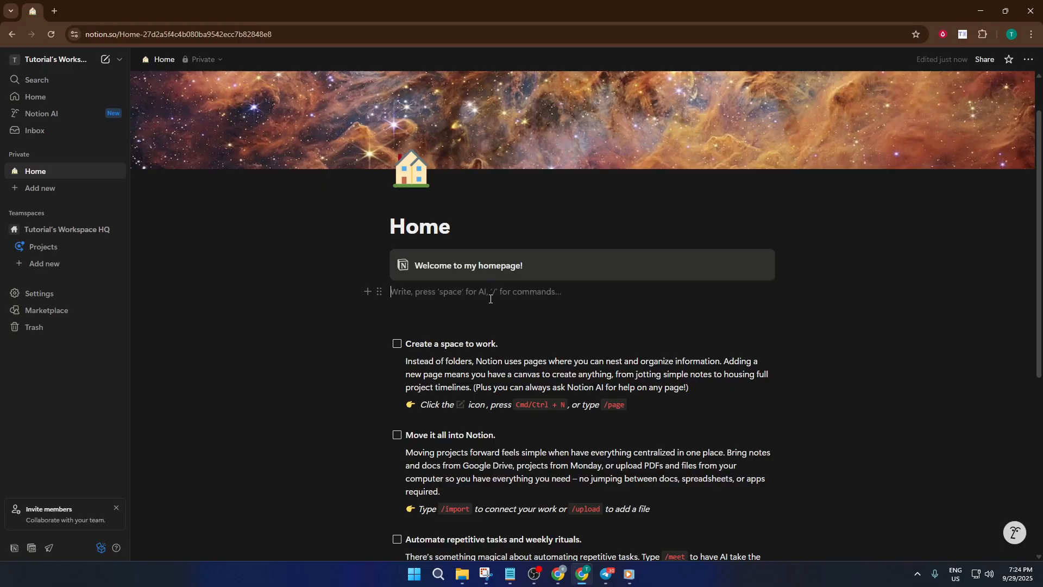
scroll(506, 311, "down", 2)
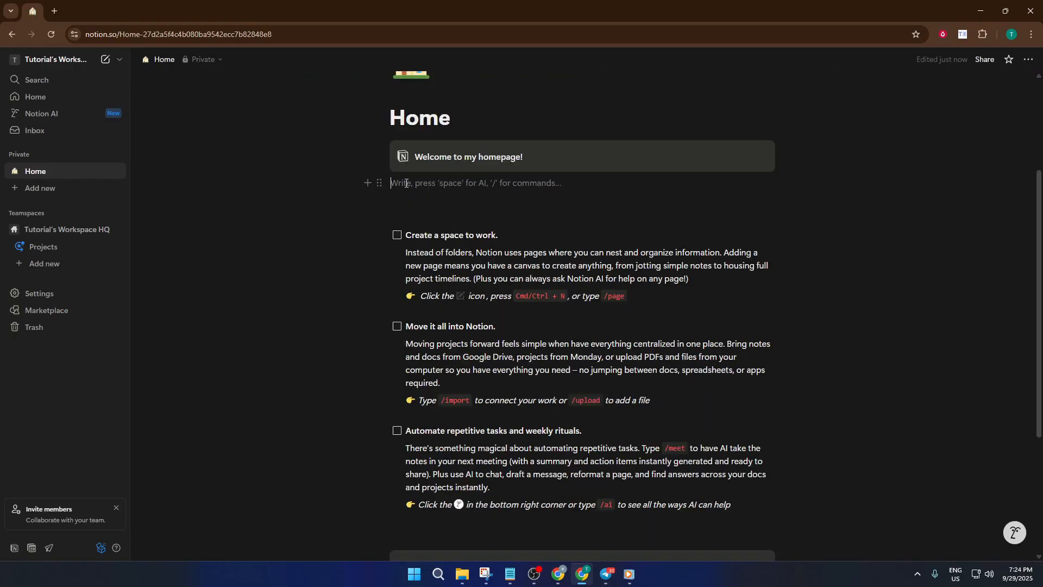
left_click(369, 183)
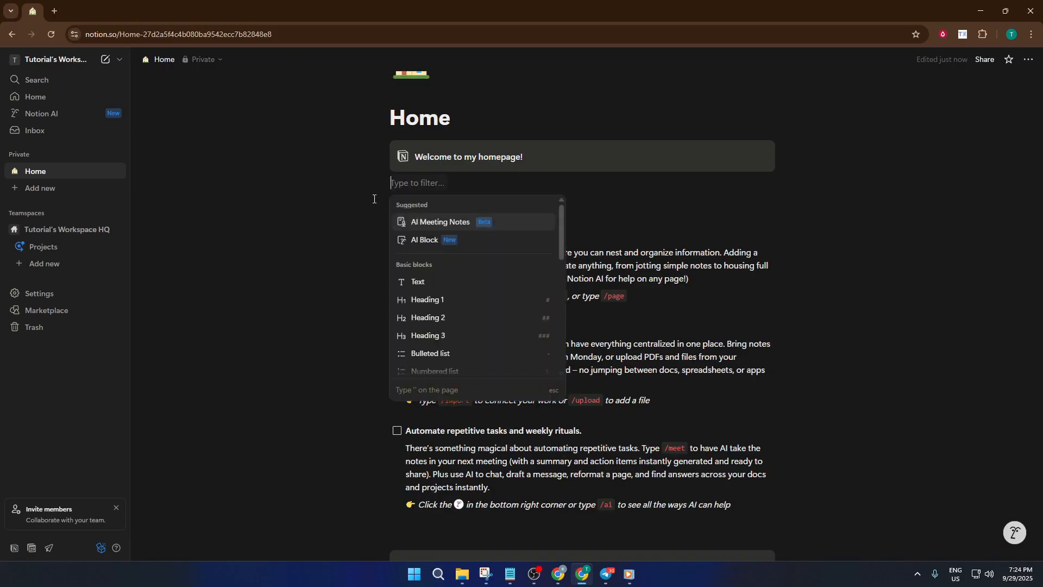
scroll(458, 307, "down", 3)
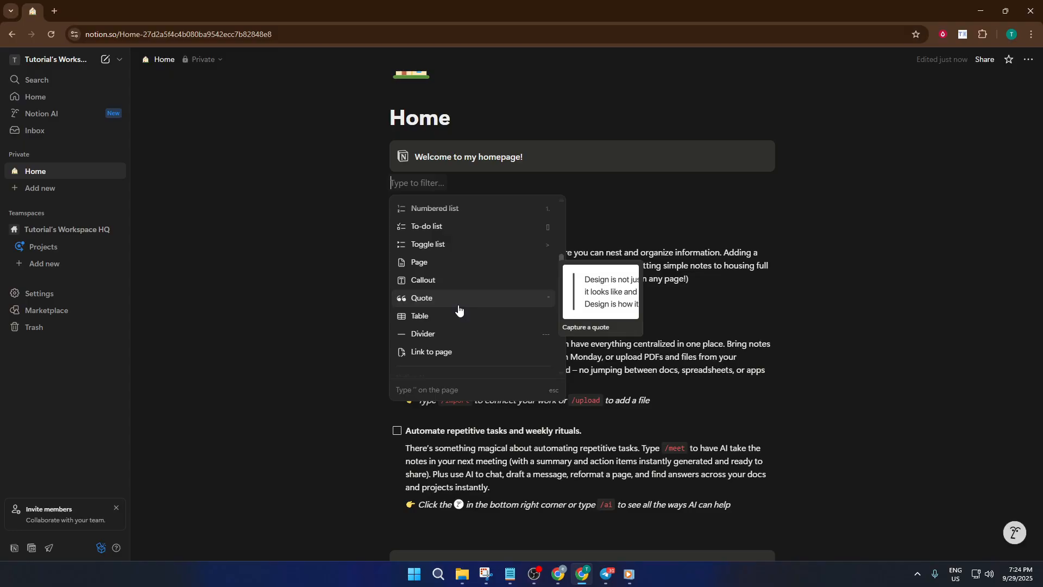
left_click(459, 263)
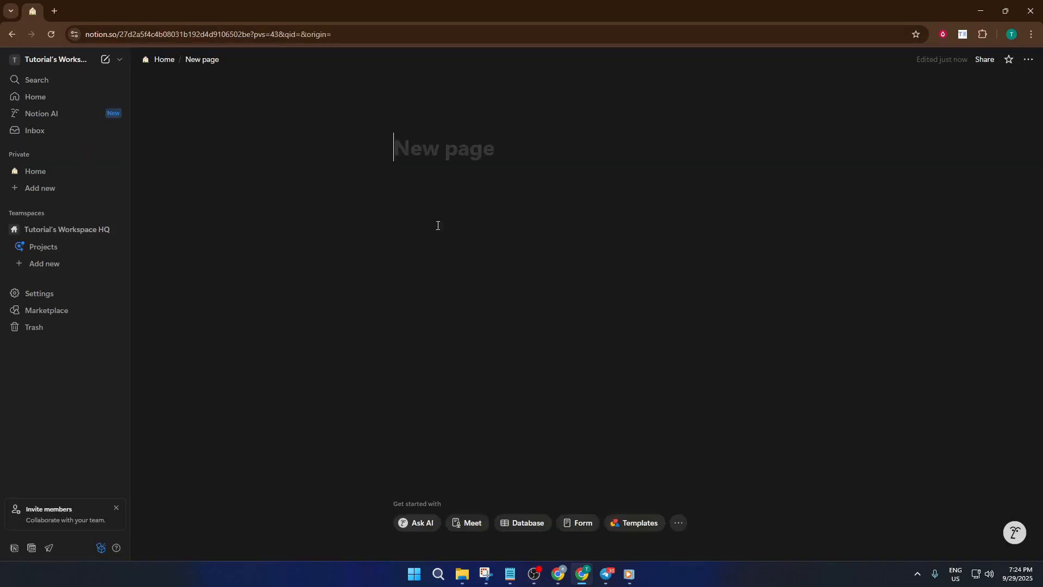
Step: Title the new subpage "Notes" and return to the Home page
left_click(432, 154)
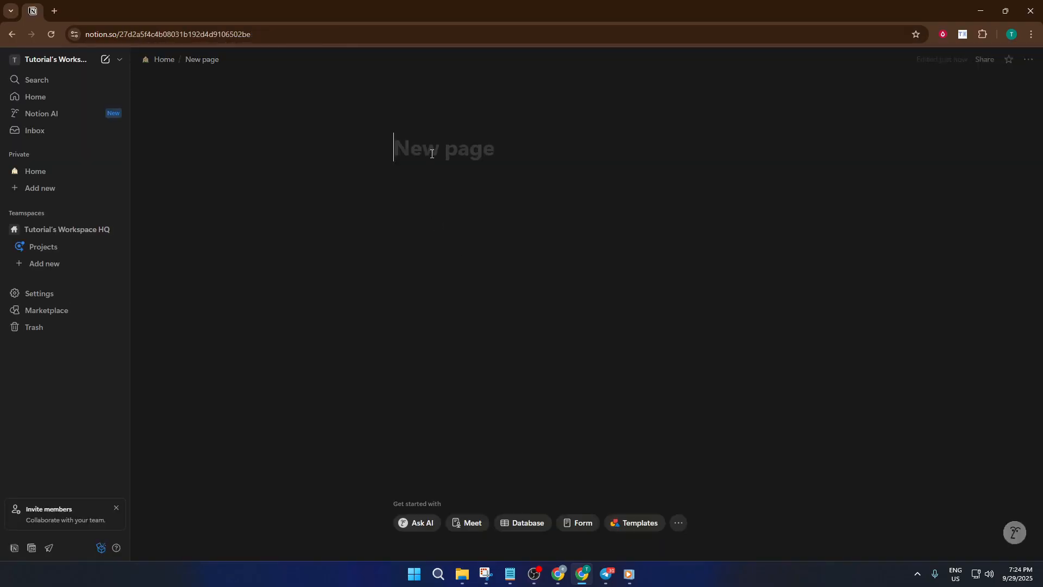
type("Npte")
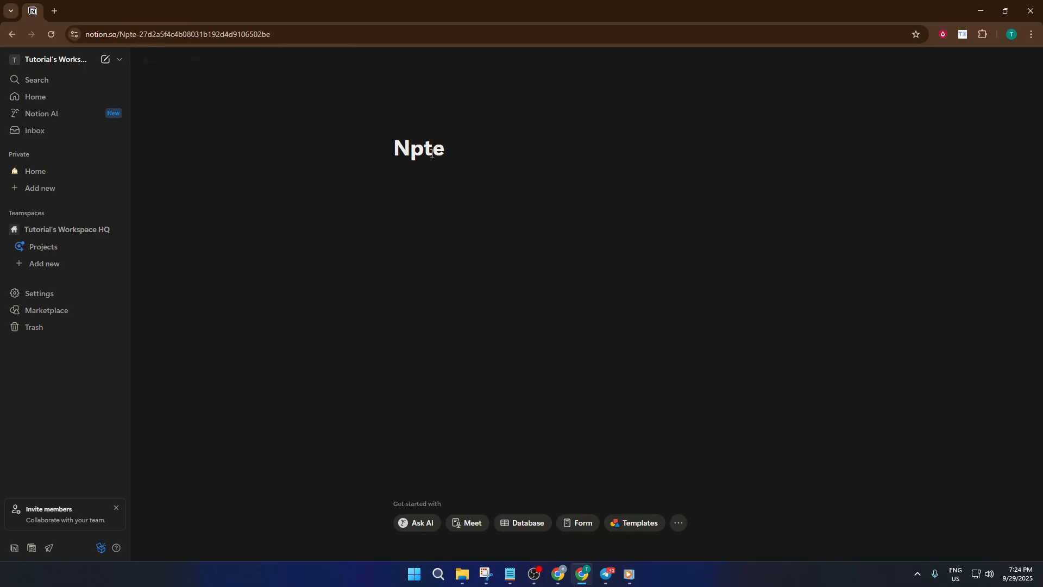
key("BackSpace")
key("BackSpace")
key("BackSpace")
type("otes")
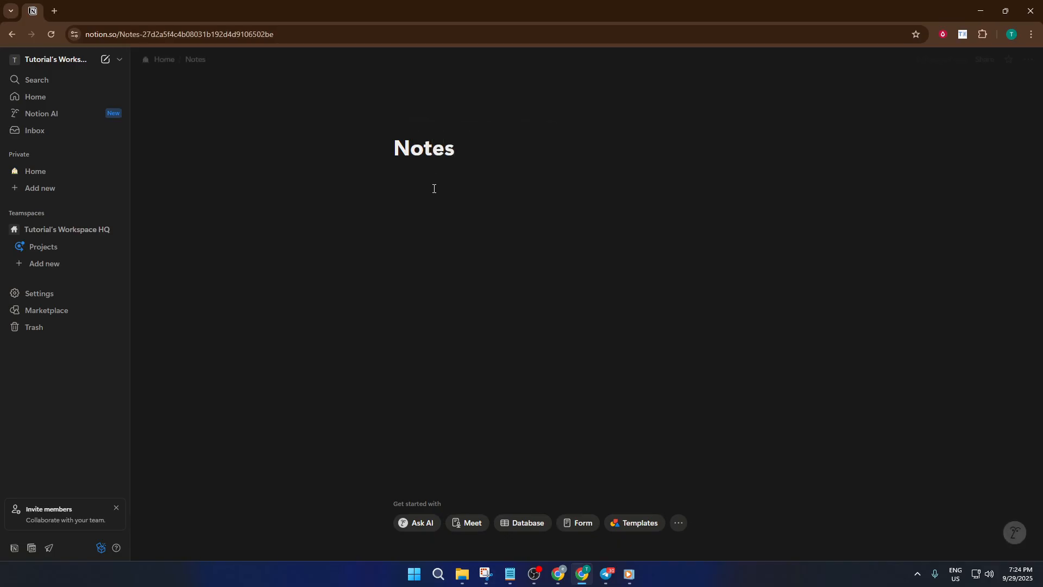
left_click(423, 183)
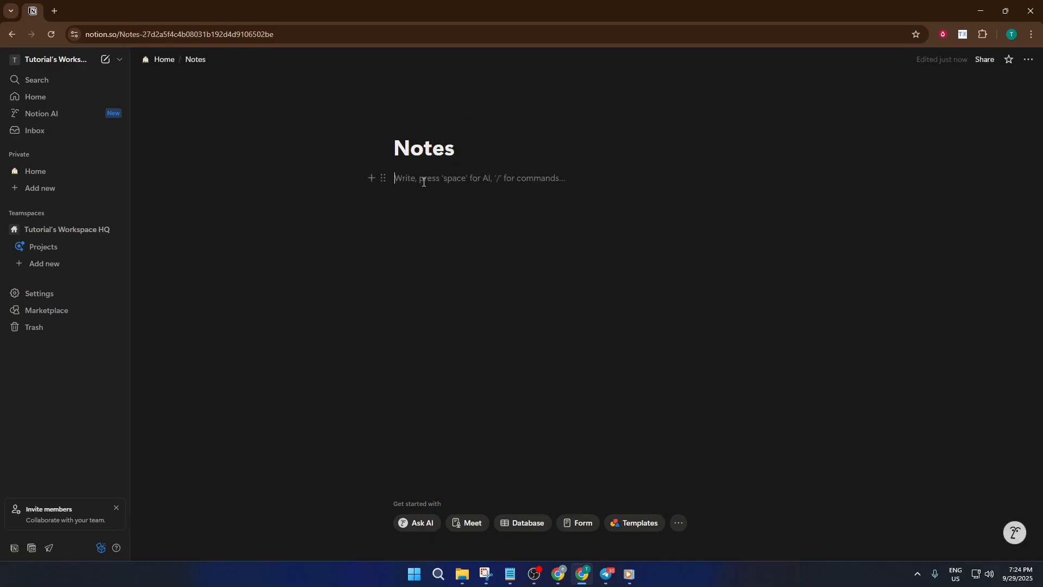
left_click(170, 67)
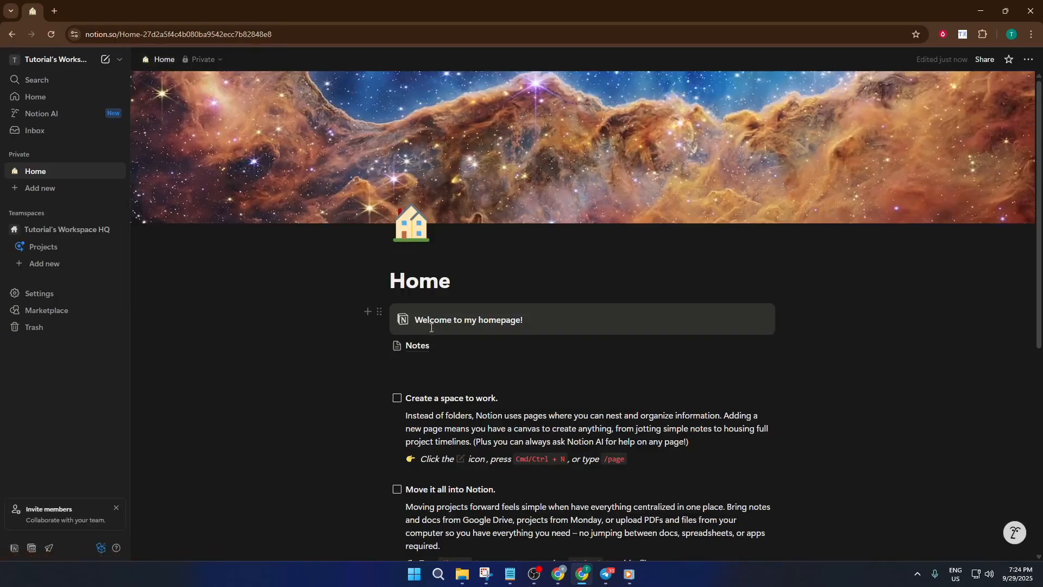
Step: Insert a Page block directly below the Notes subpage on the Home page
mouse_move(456, 350)
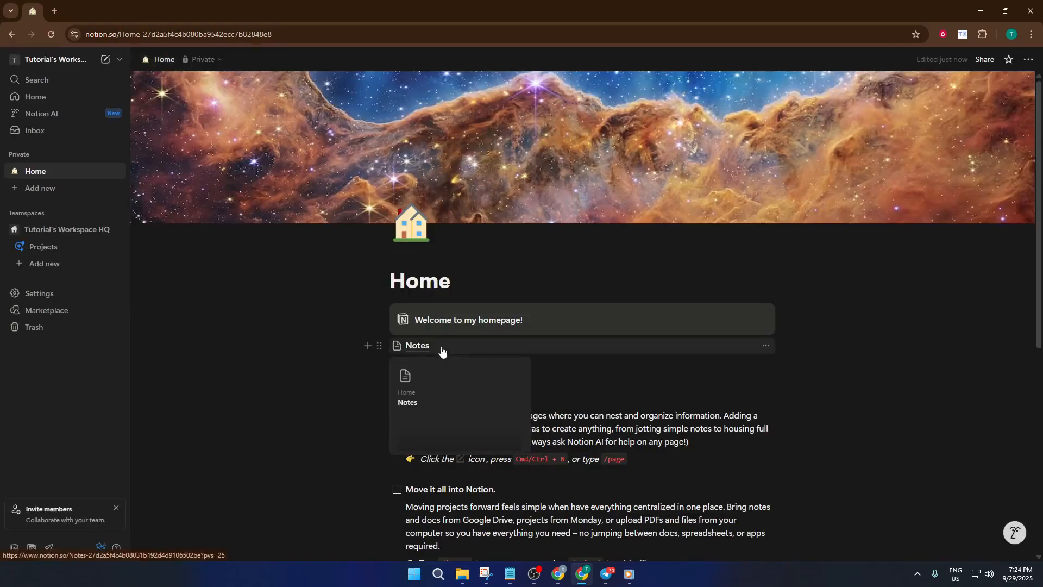
left_click(367, 346)
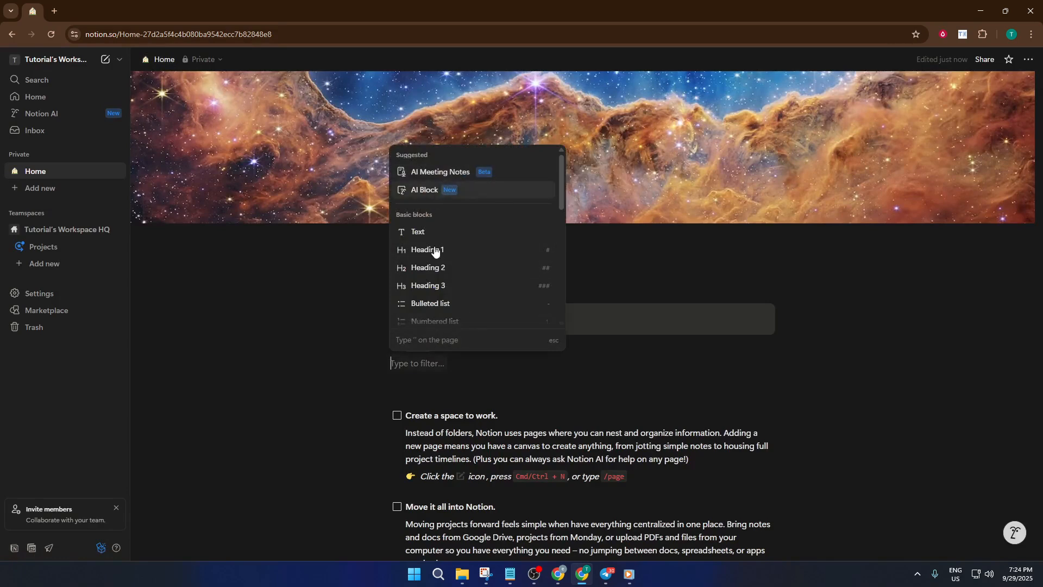
scroll(441, 328, "down", 1)
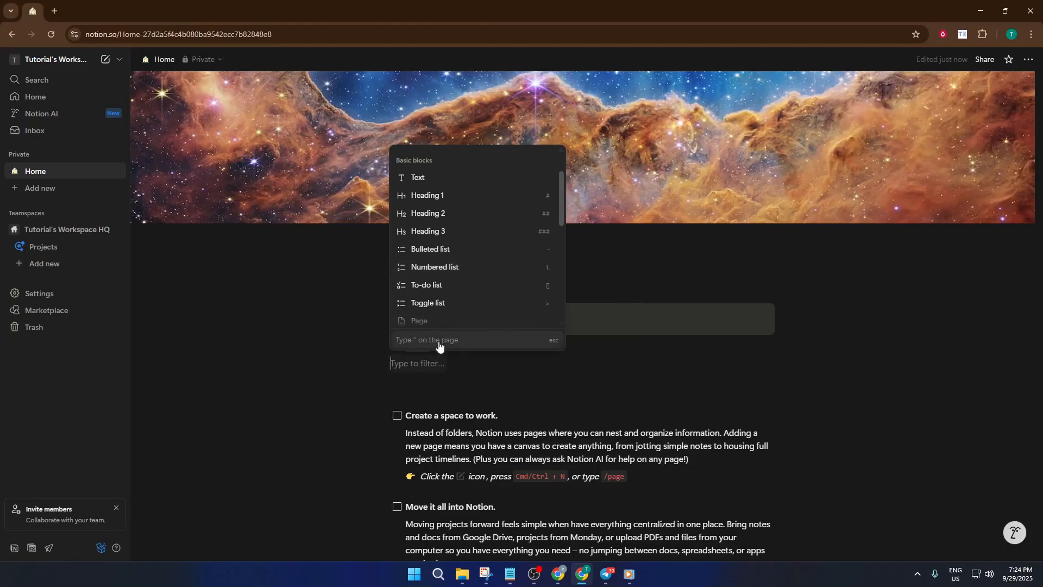
left_click(438, 322)
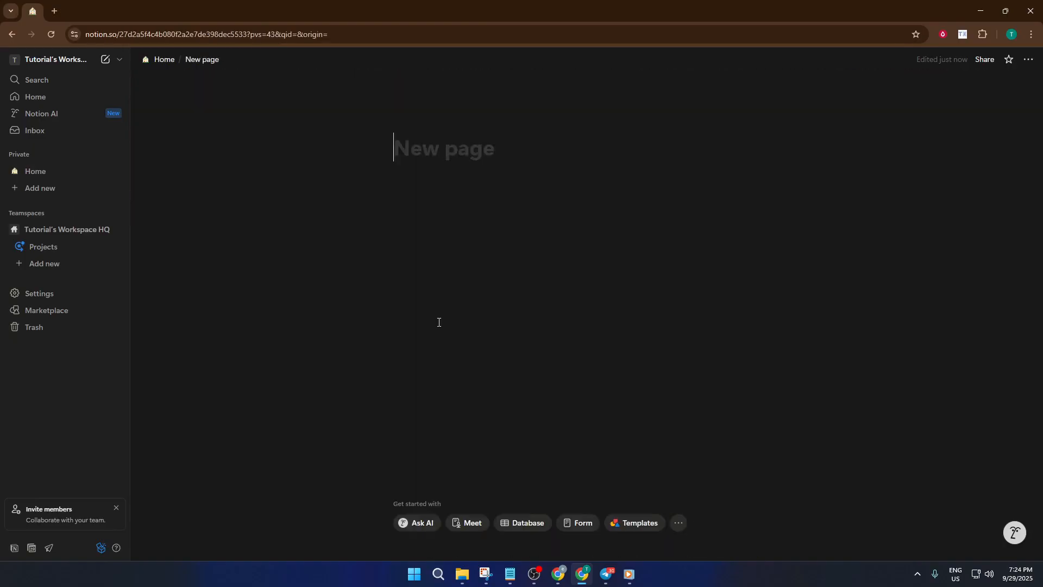
Step: Title the new subpage "Tasks" and return to the Home page
type("TE")
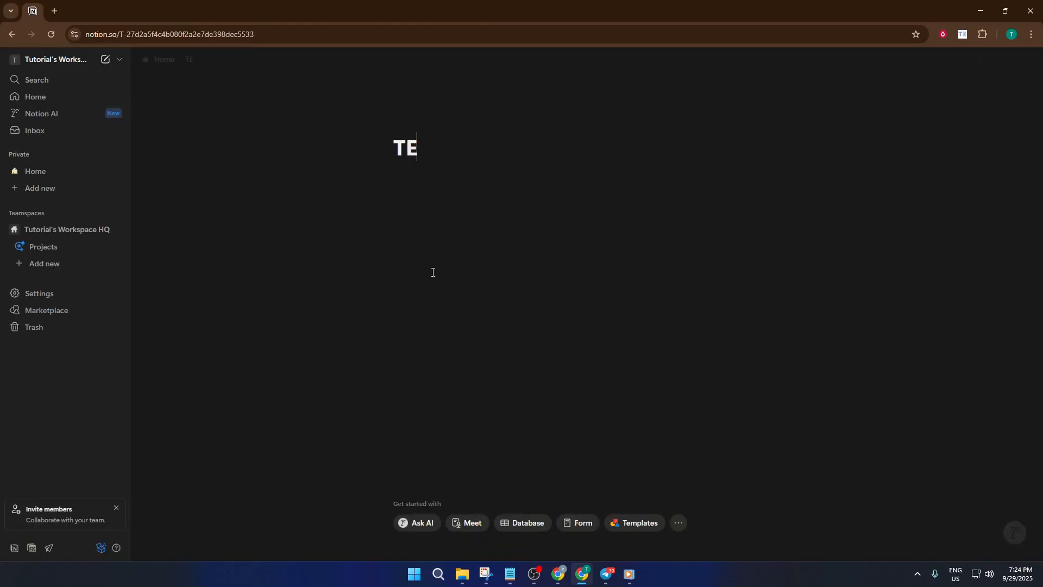
type("a")
key("BackSpace")
key("BackSpace")
type("as")
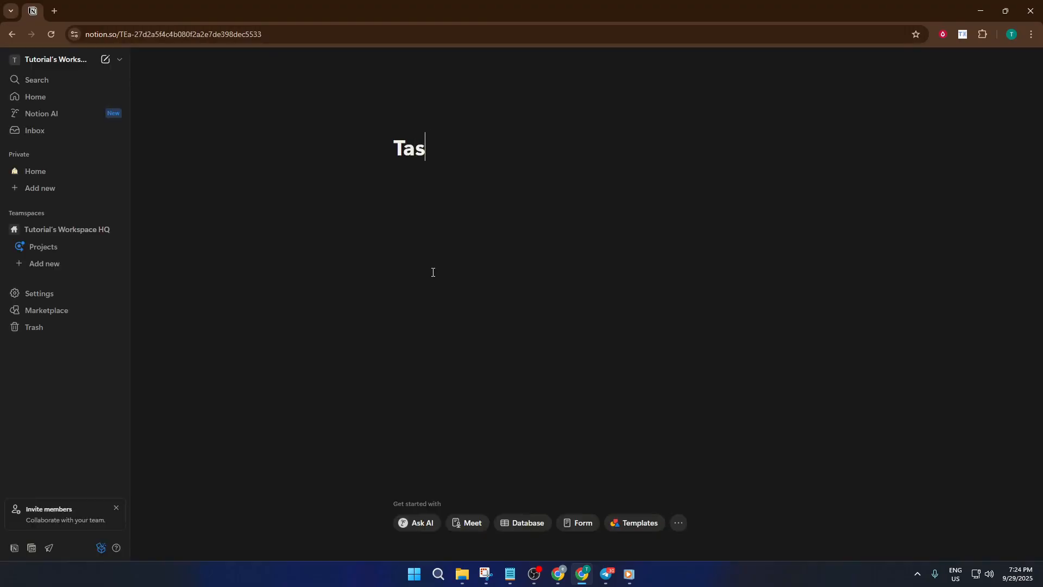
type("ks")
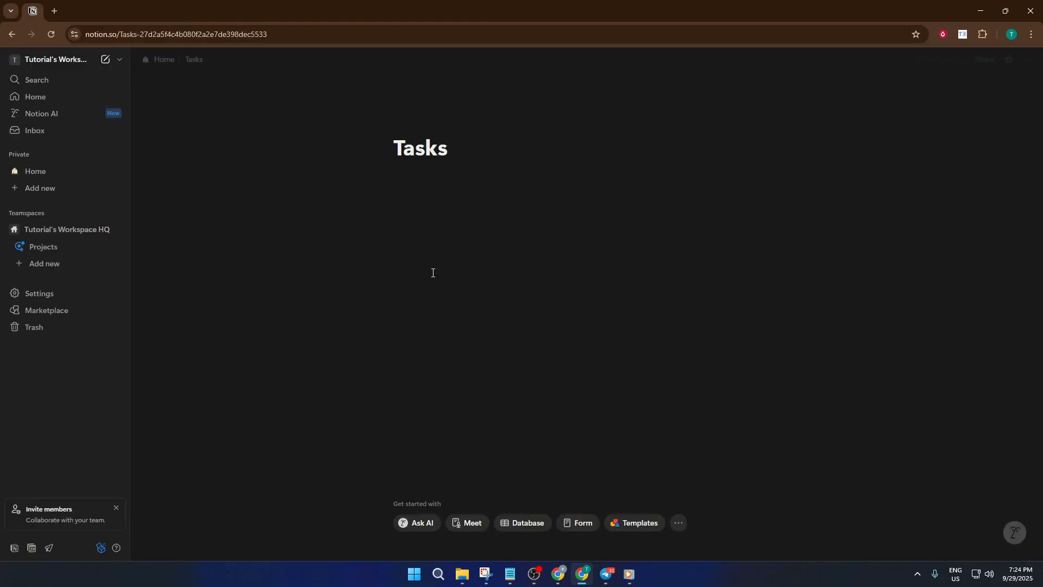
left_click(163, 60)
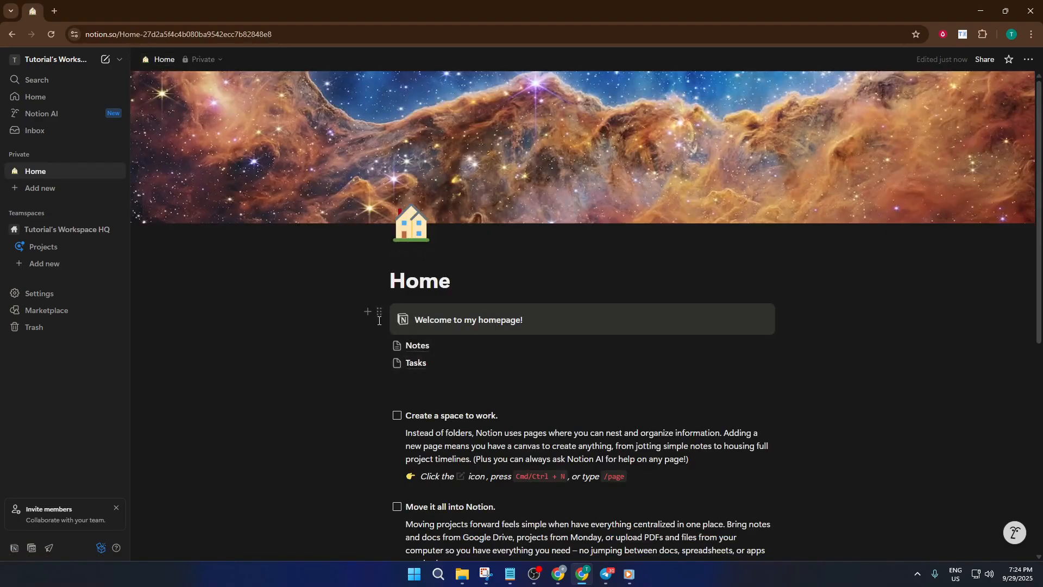
Step: Add an empty line below the Tasks subpage and two new lines between the Notes and Tasks subpages
left_click(367, 363)
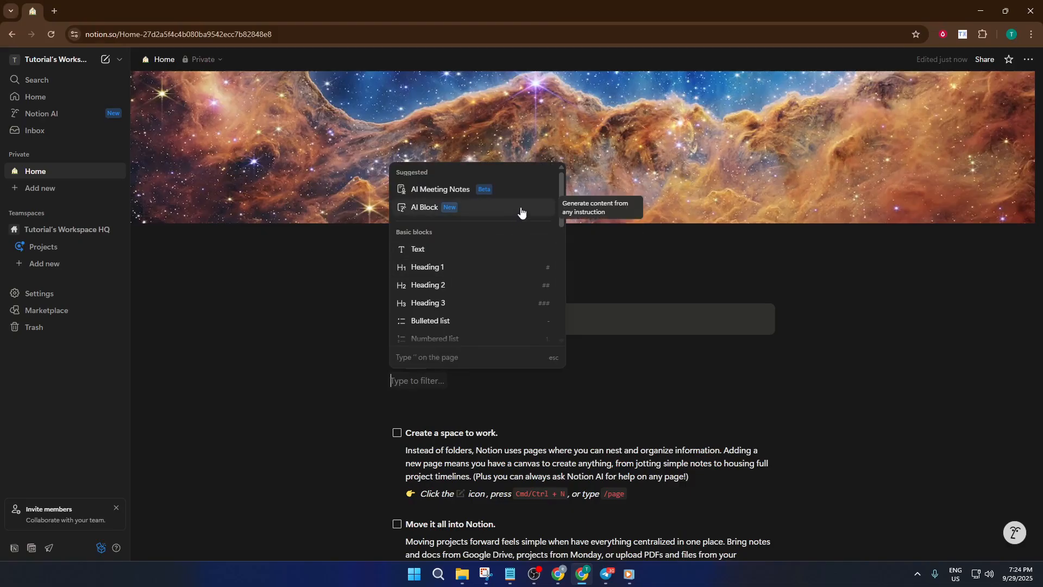
left_click(503, 378)
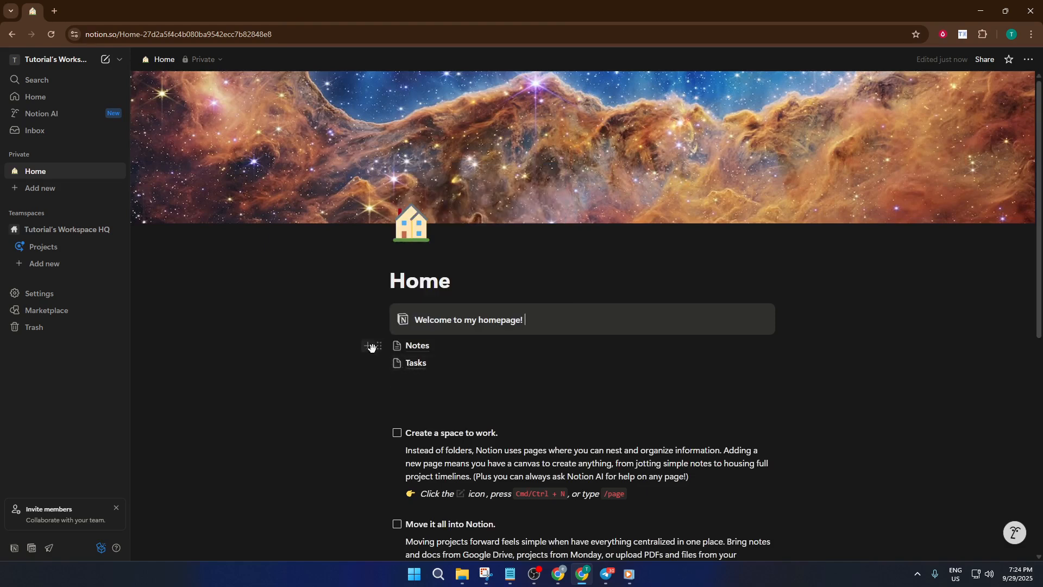
left_click(368, 346)
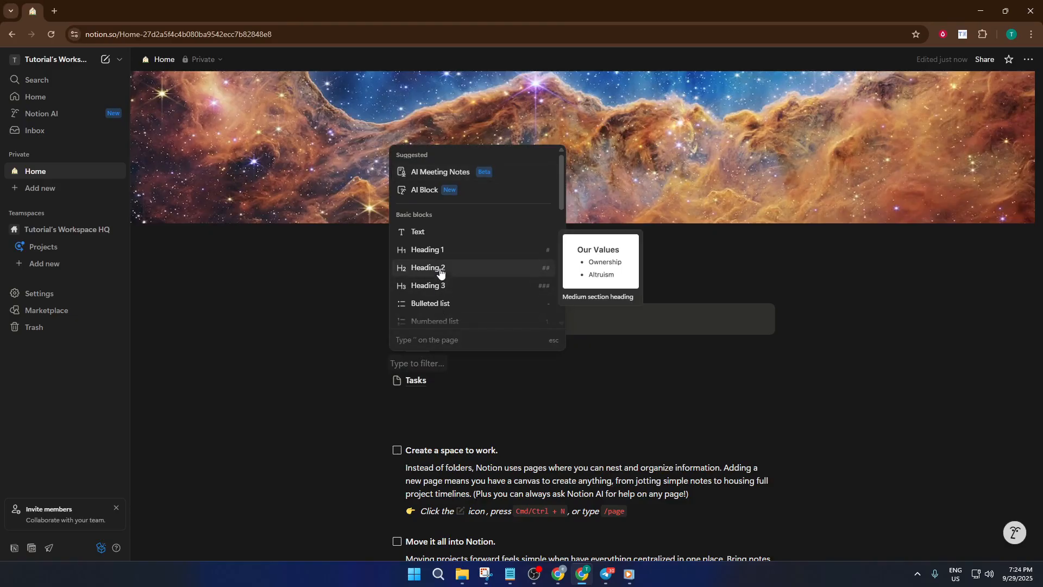
left_click(436, 345)
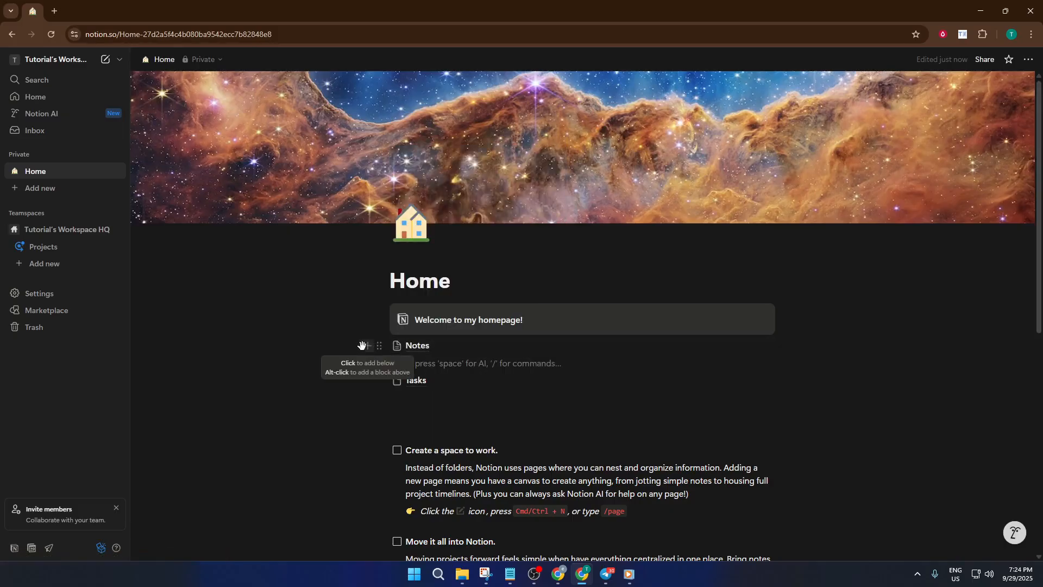
left_click(364, 346)
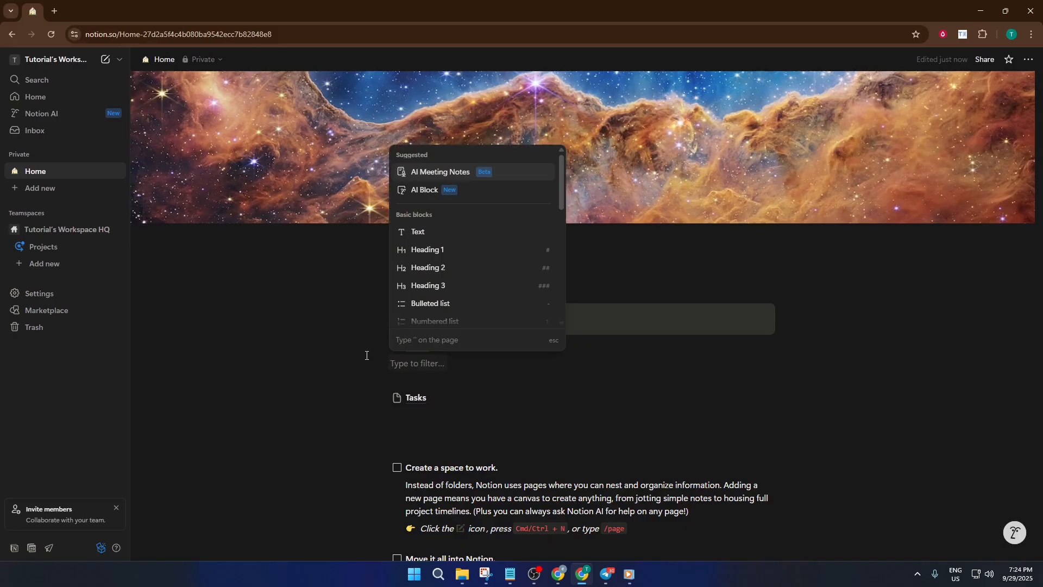